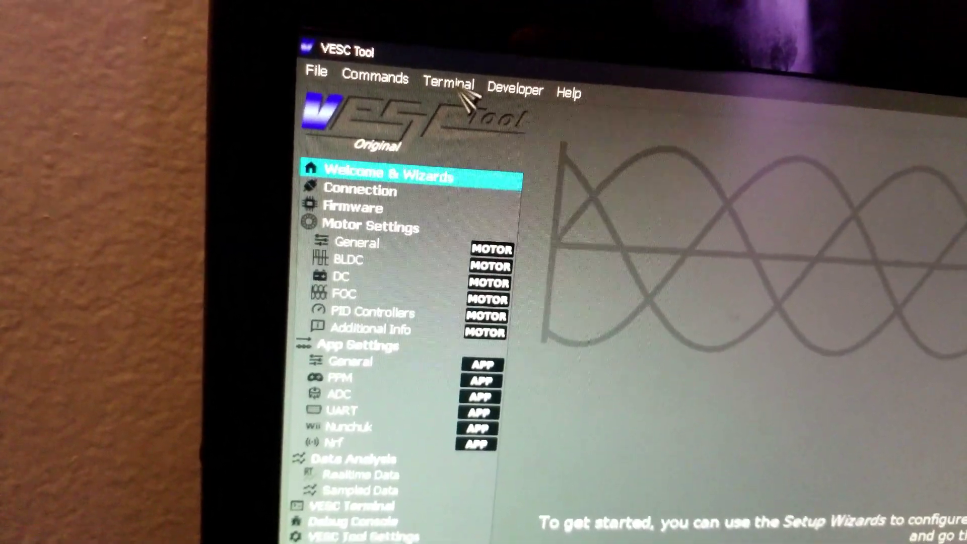
Print the registered faults from the Terminal menu, listing the absolute over-current entries
left_click(495, 121)
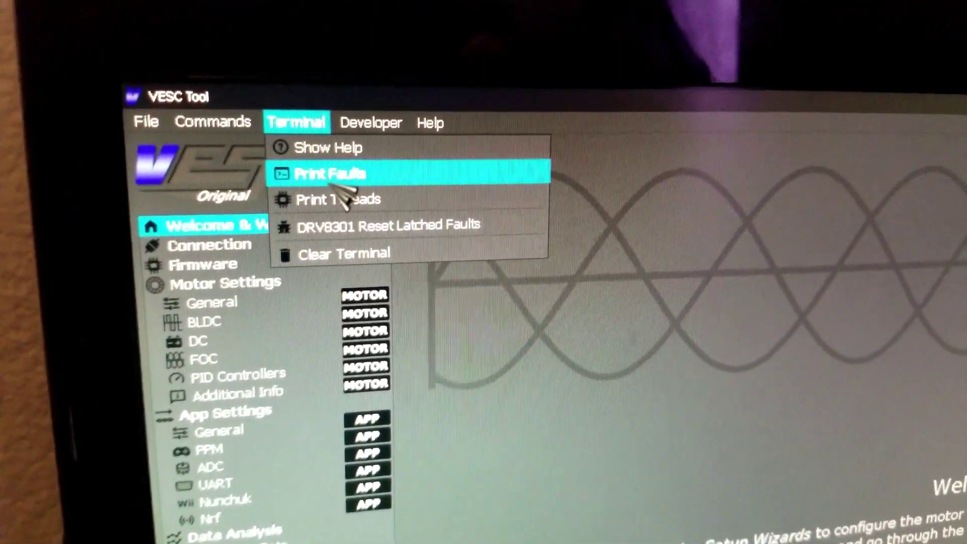
left_click(371, 143)
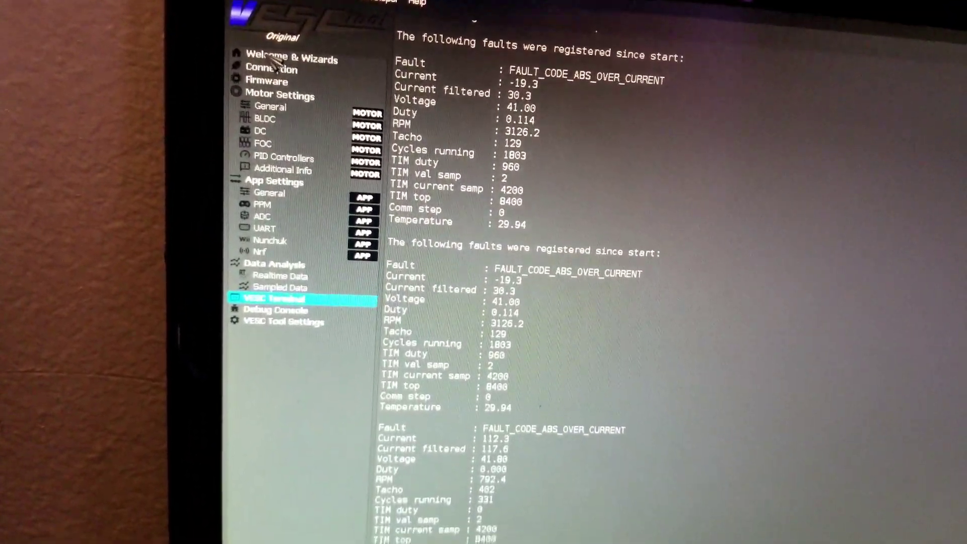
Go back to Welcome & Wizards and connect to the VESC controller
left_click(249, 4)
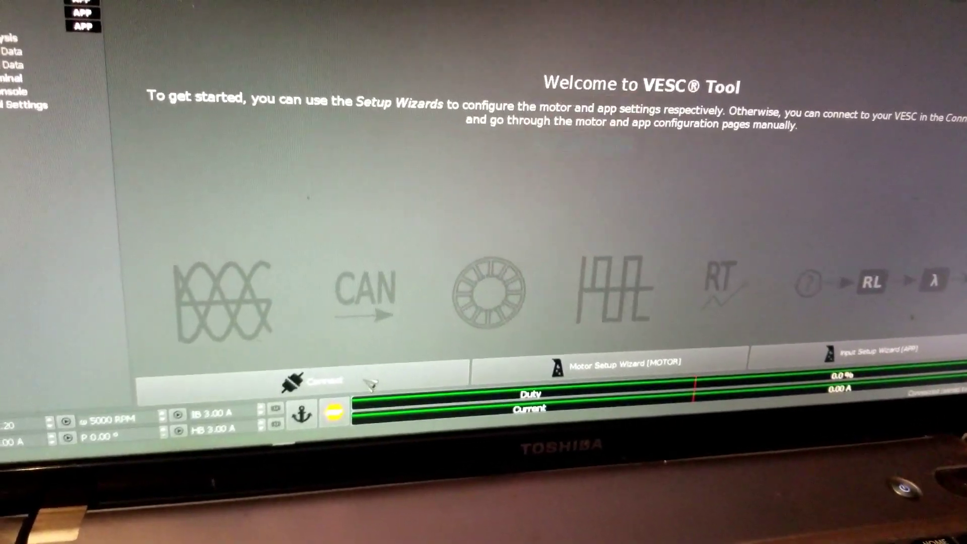
left_click(366, 352)
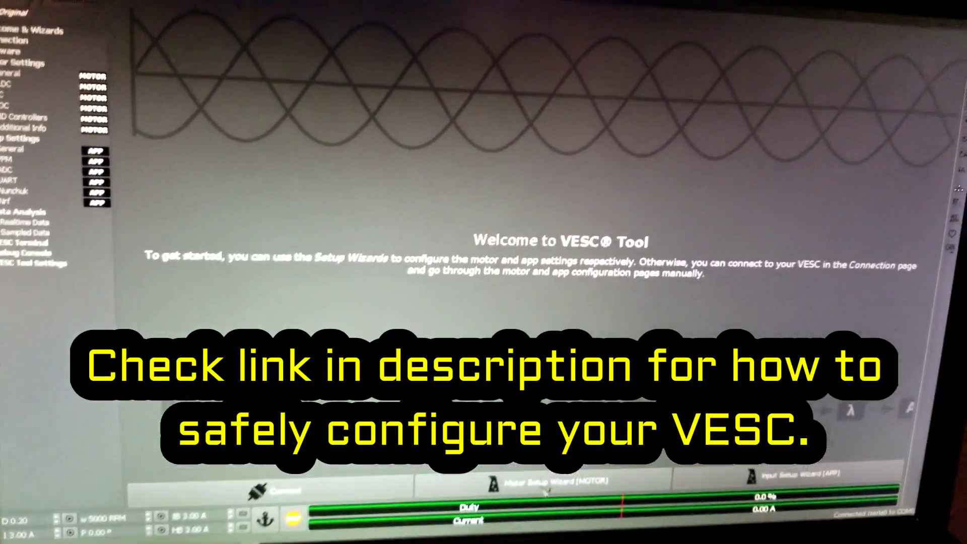
Launch the Motor Setup Wizard (MOTOR) from the Welcome page
left_click(665, 440)
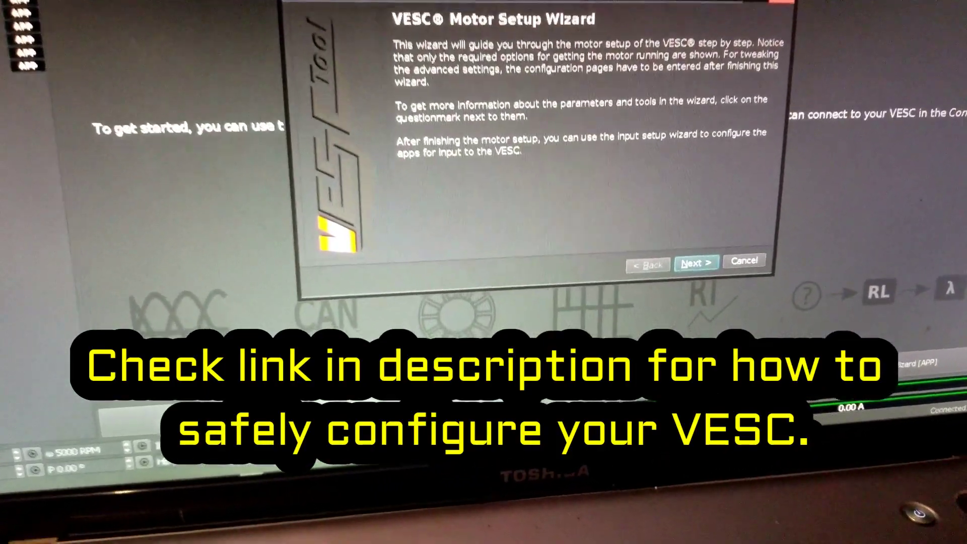